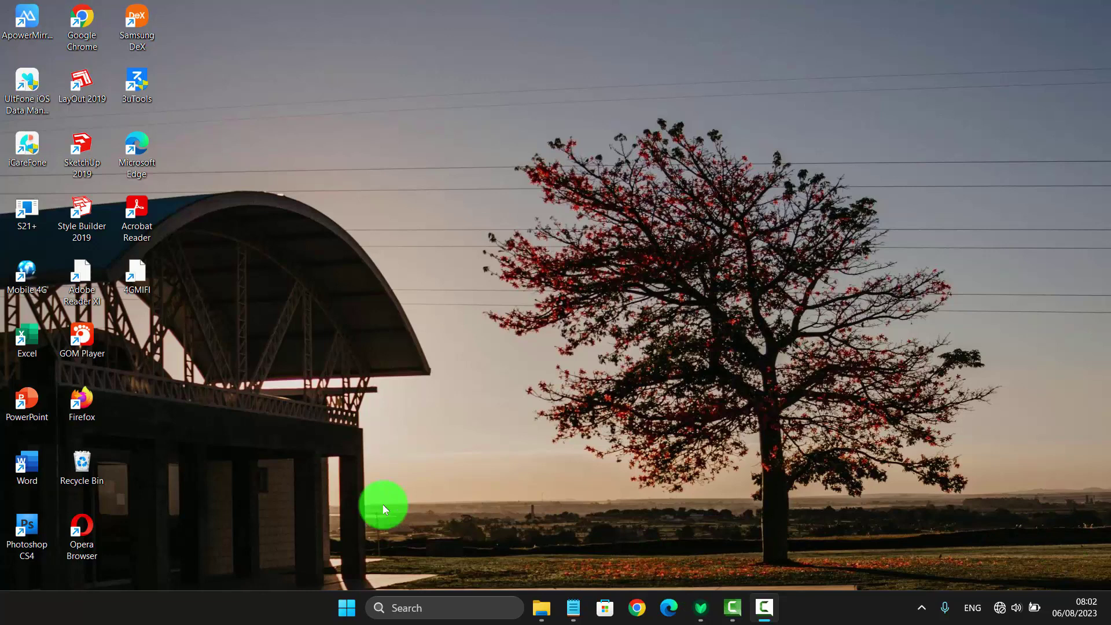
# Launch Computer Management from the Start context menu, maximize it, and expand Services and Applications
pyautogui.rightClick(345, 610)
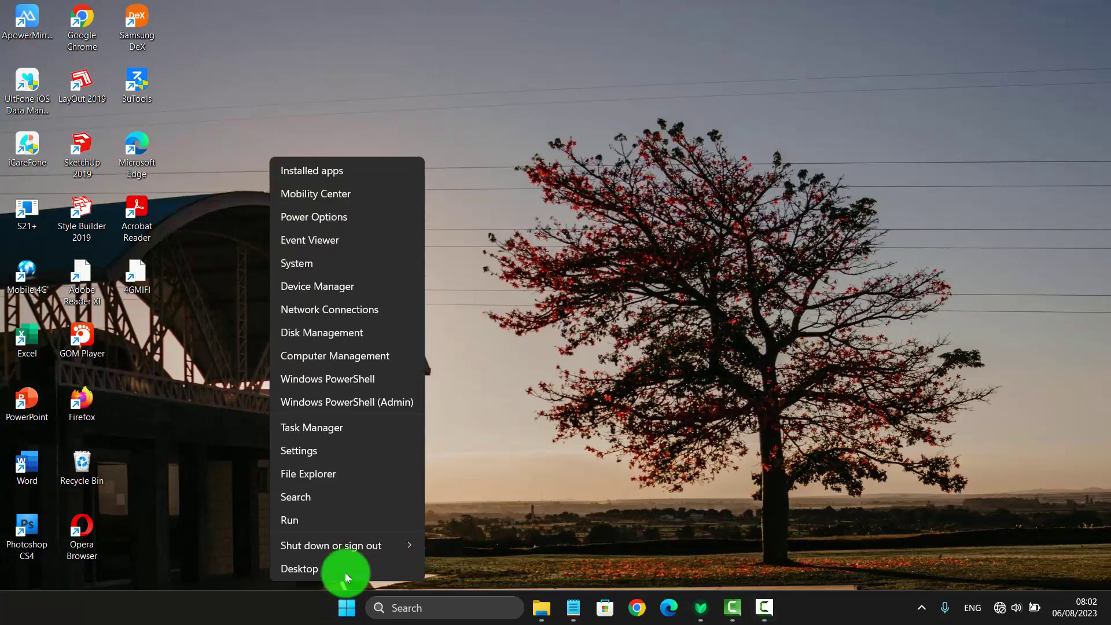
pyautogui.click(328, 363)
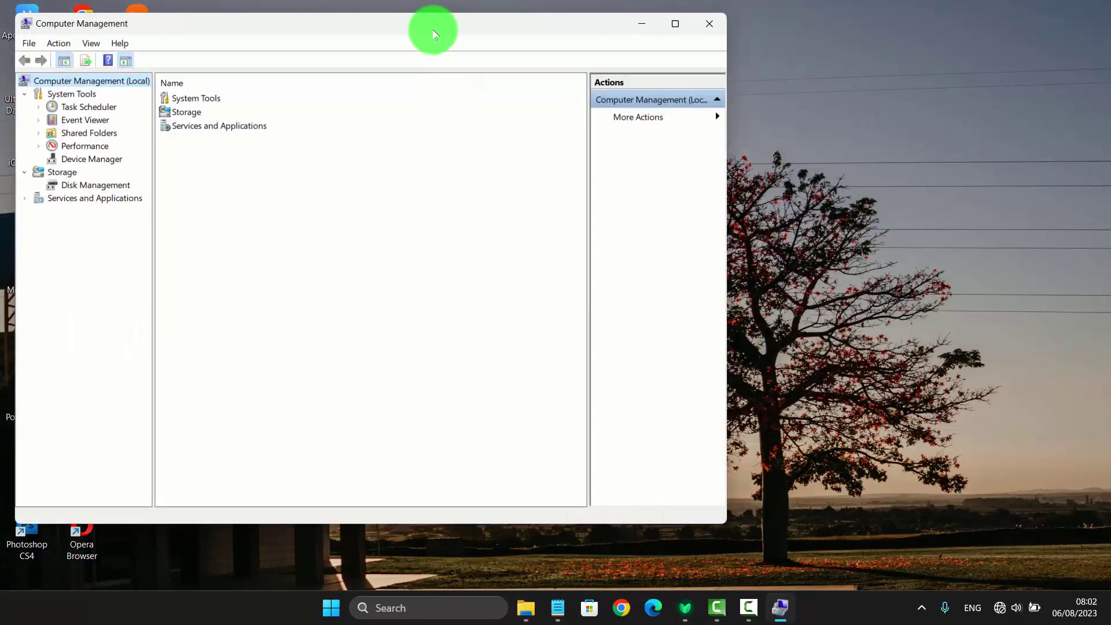
pyautogui.doubleClick(434, 33)
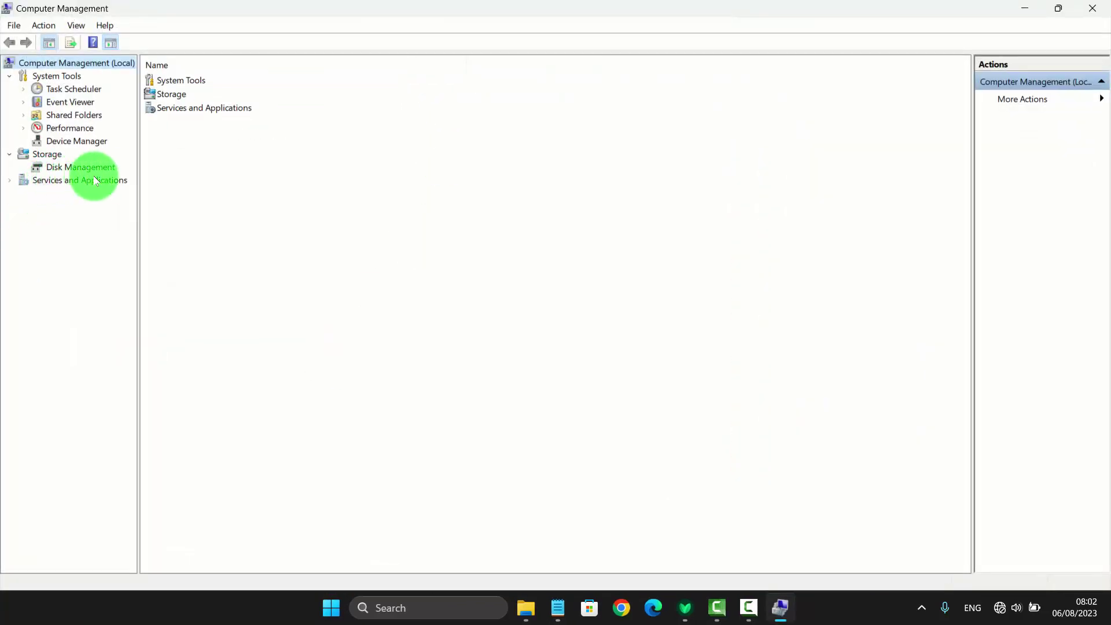
pyautogui.click(11, 180)
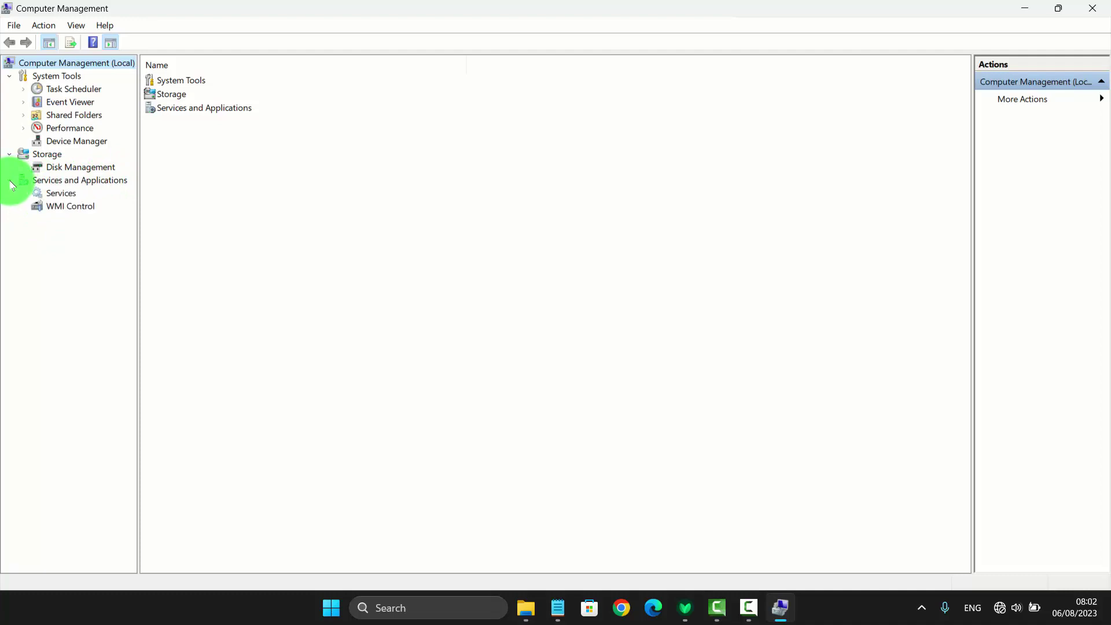
# Show the Services list and scroll to the Device Management WAP Push message Routing Service
pyautogui.click(57, 194)
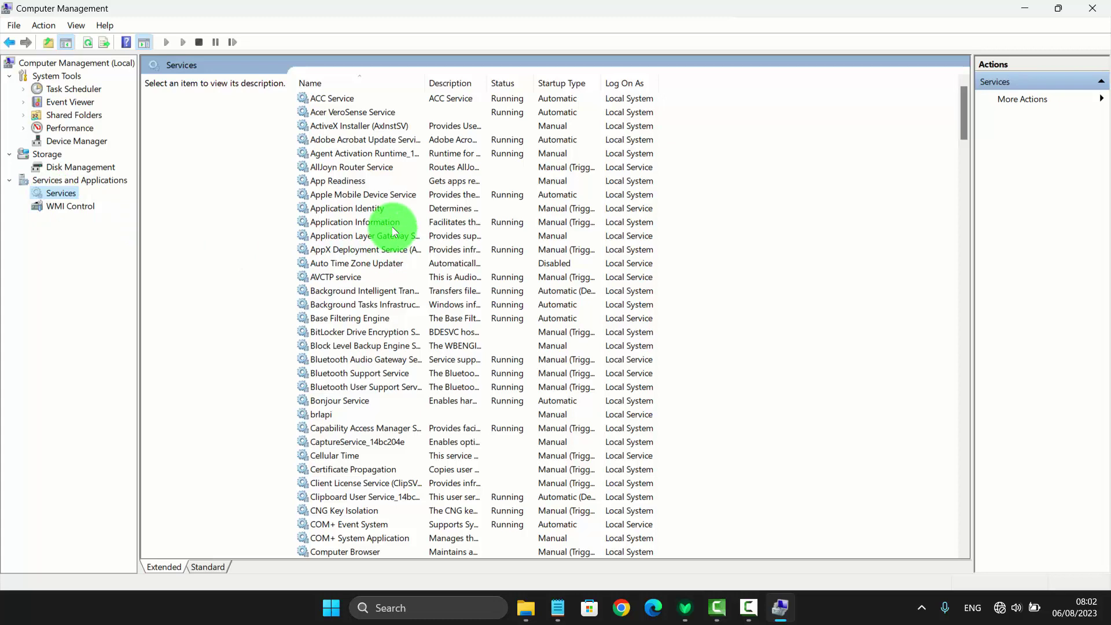
pyautogui.scroll(-1, 393, 232)
pyautogui.scroll(-1, 393, 231)
pyautogui.scroll(-2, 393, 231)
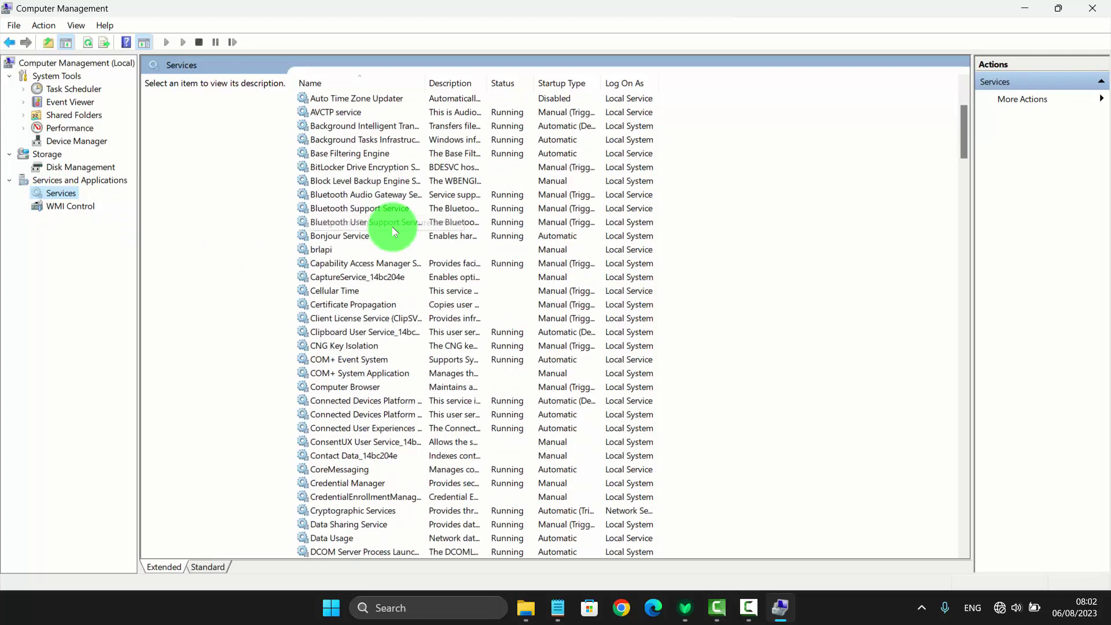
pyautogui.scroll(-1, 393, 231)
pyautogui.scroll(-1, 393, 231)
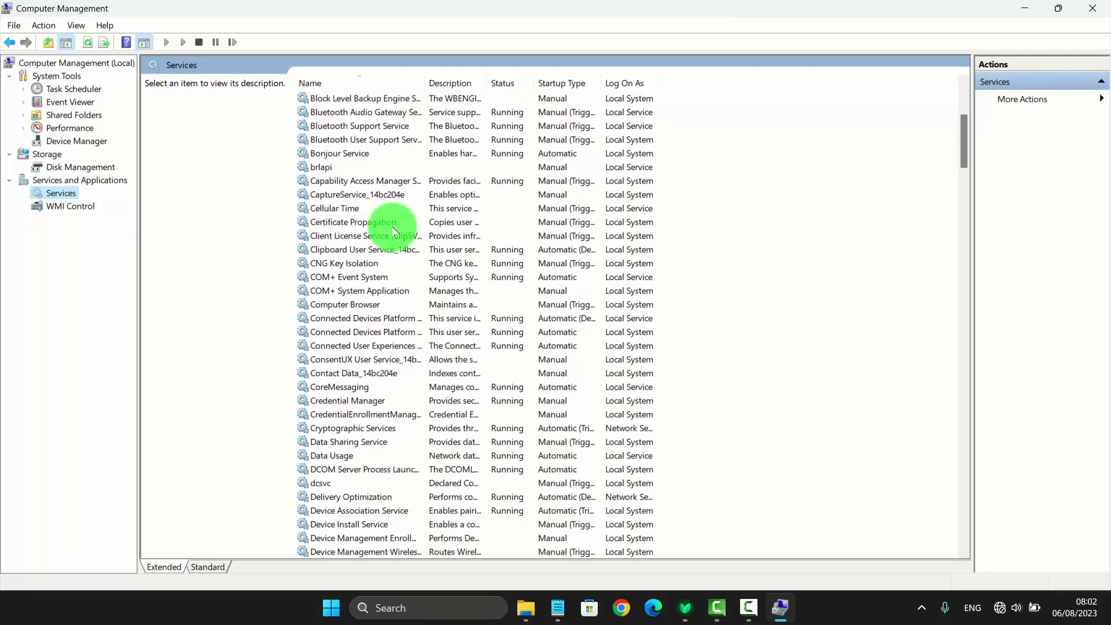
pyautogui.scroll(-3, 393, 231)
pyautogui.scroll(-1, 393, 231)
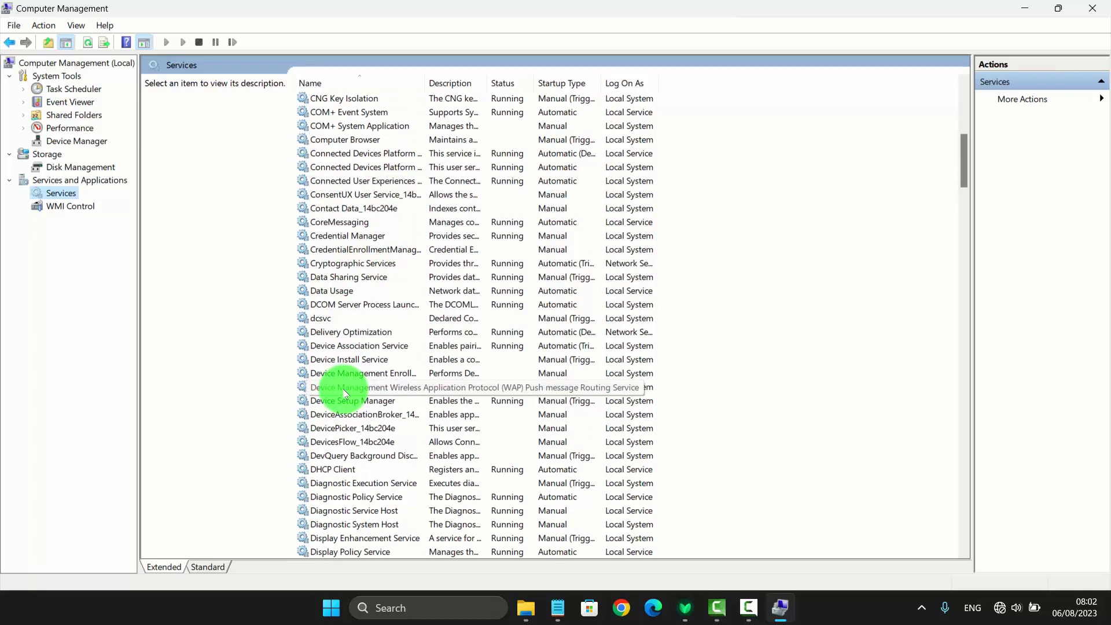
pyautogui.click(393, 393)
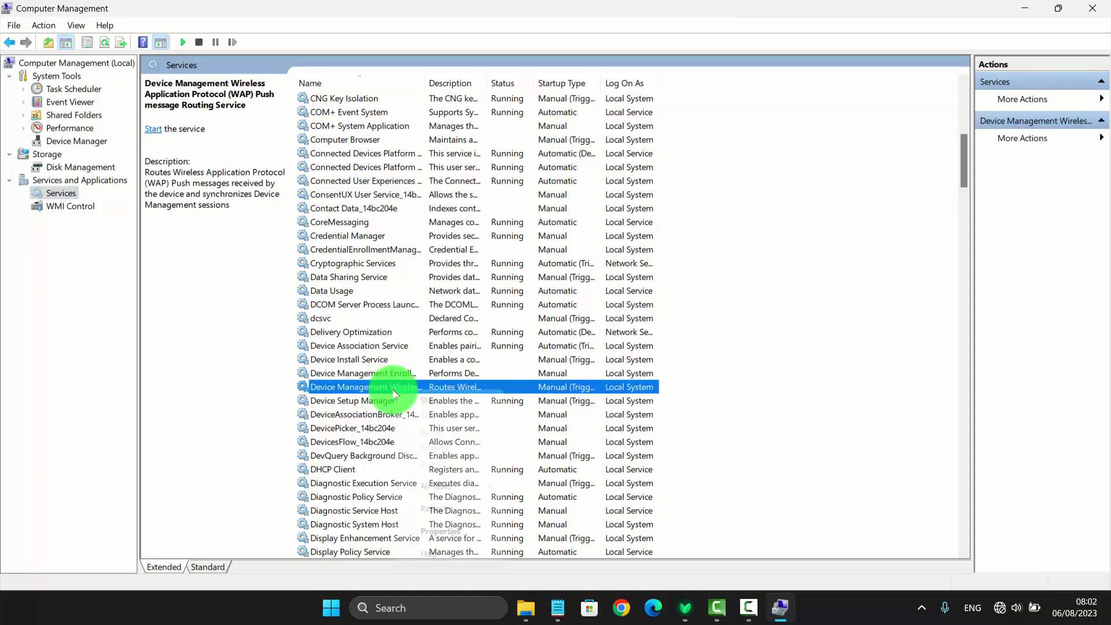
pyautogui.rightClick(395, 391)
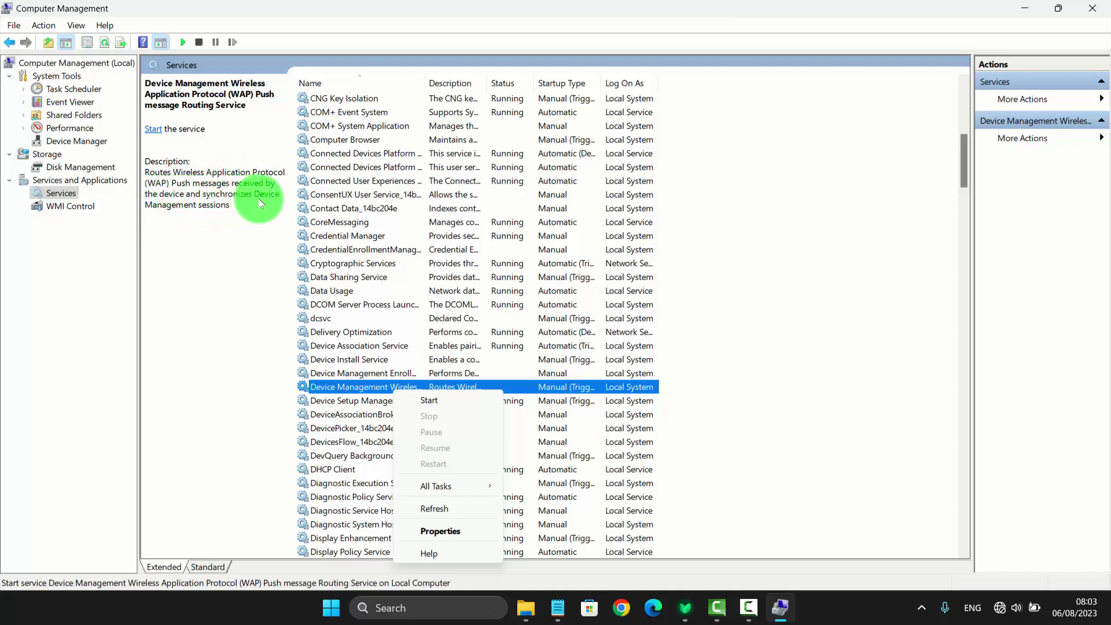
pyautogui.click(216, 277)
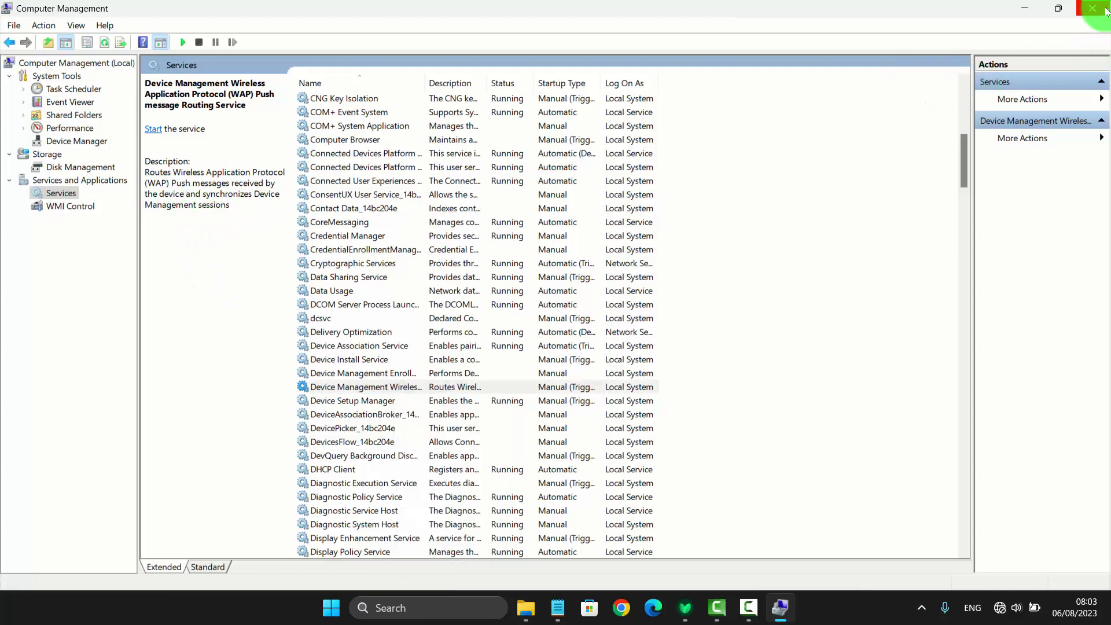